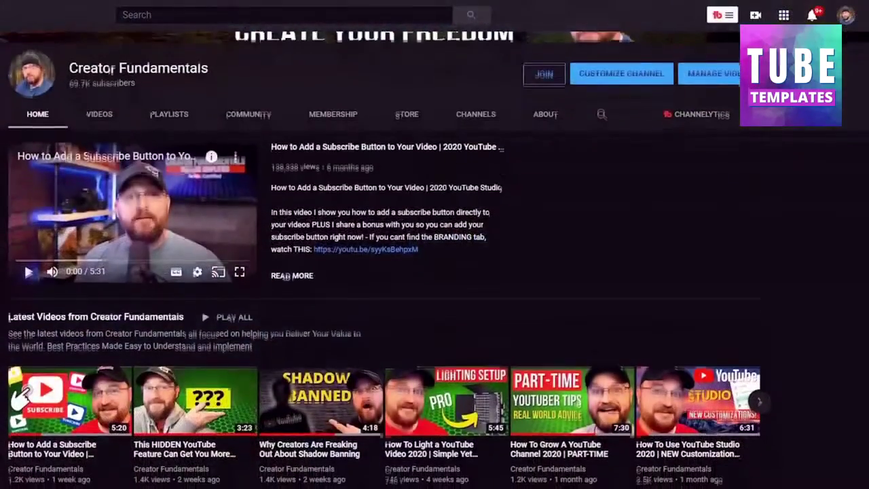
Step: Scroll down through the Soundstripe stock music homepage
{"action": "scroll", "coordinate": [435, 272], "scroll_direction": "down", "scroll_amount": 3}
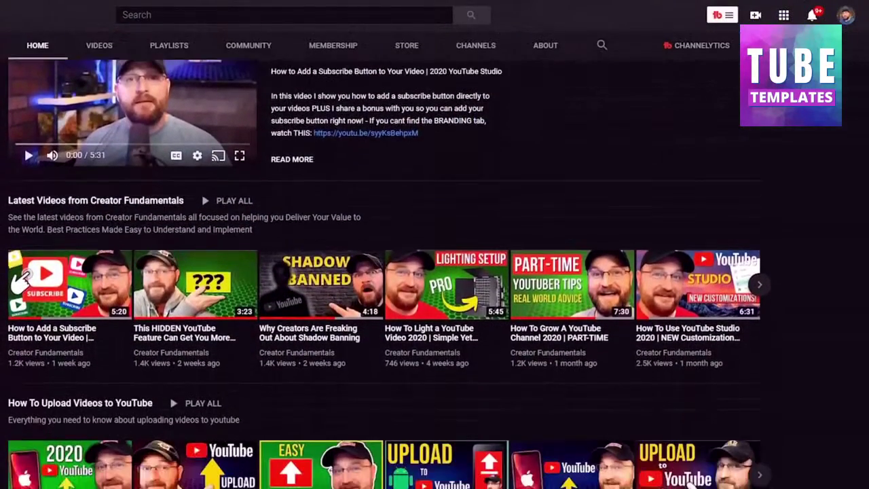
{"action": "scroll", "coordinate": [434, 272], "scroll_direction": "down", "scroll_amount": 4}
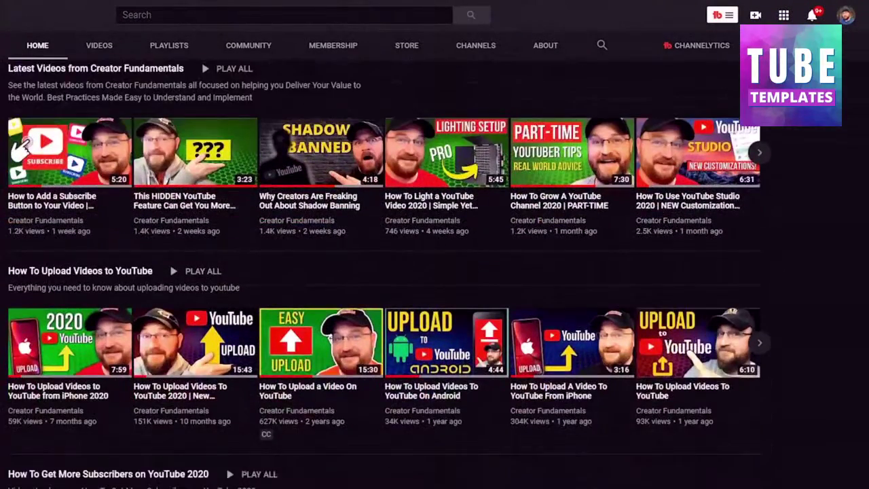
{"action": "scroll", "coordinate": [435, 272], "scroll_direction": "down", "scroll_amount": 2}
{"action": "scroll", "coordinate": [435, 272], "scroll_direction": "down", "scroll_amount": 2}
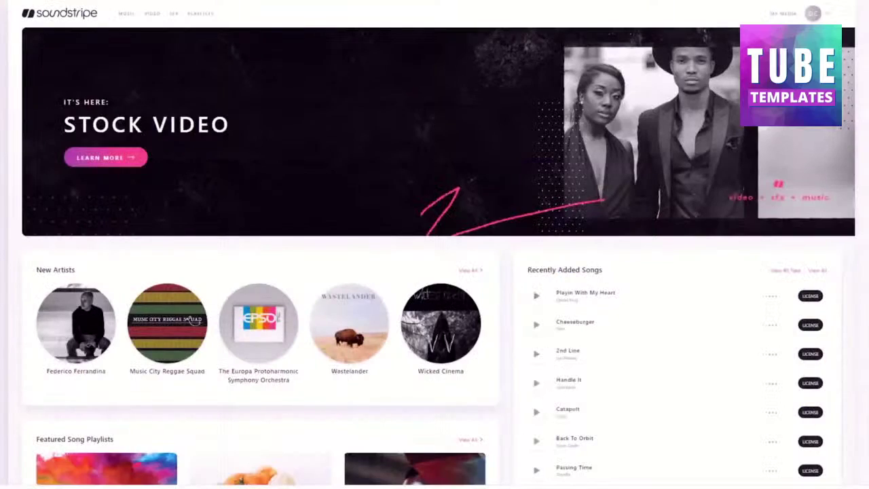
{"action": "scroll", "coordinate": [435, 272], "scroll_direction": "down", "scroll_amount": 2}
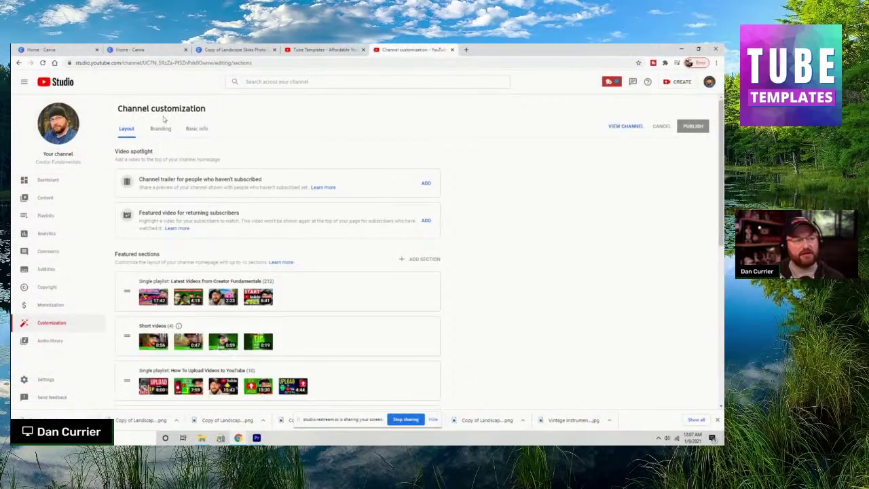
Step: Review the Branding tab, start changing the banner image, then switch to the Canva tab
{"action": "left_click", "coordinate": [161, 130]}
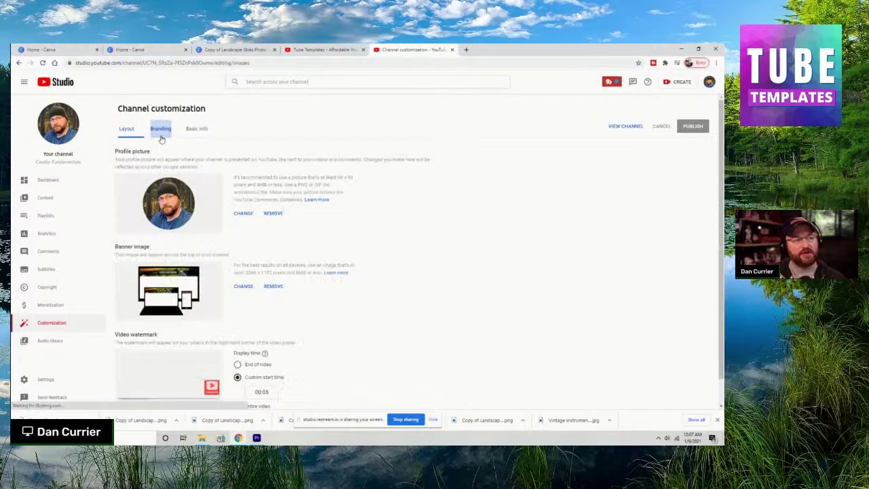
{"action": "left_click", "coordinate": [244, 287]}
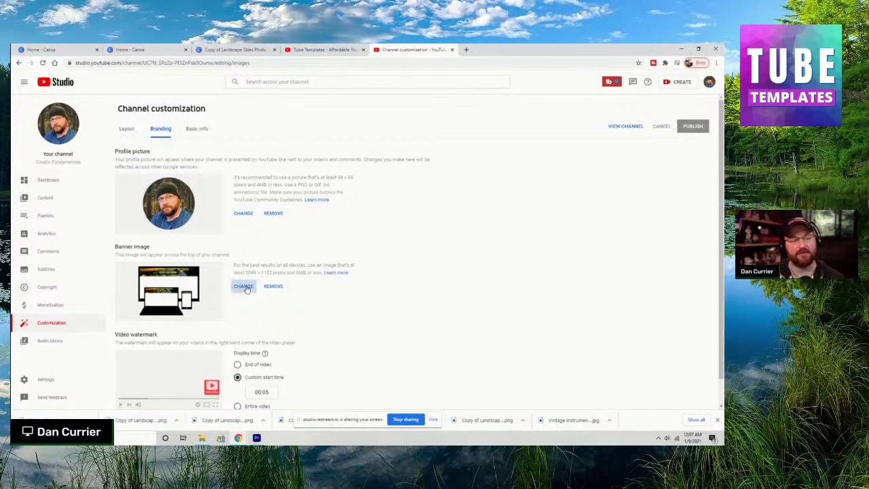
{"action": "left_click", "coordinate": [236, 51]}
Step: From the Canva home page, search 'youtube channel art' to load its templates
{"action": "left_click", "coordinate": [145, 51]}
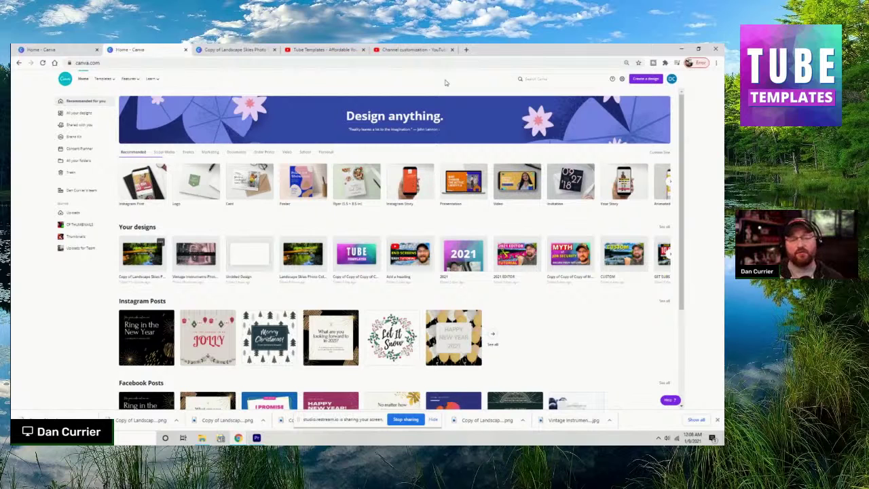
{"action": "left_click", "coordinate": [543, 79]}
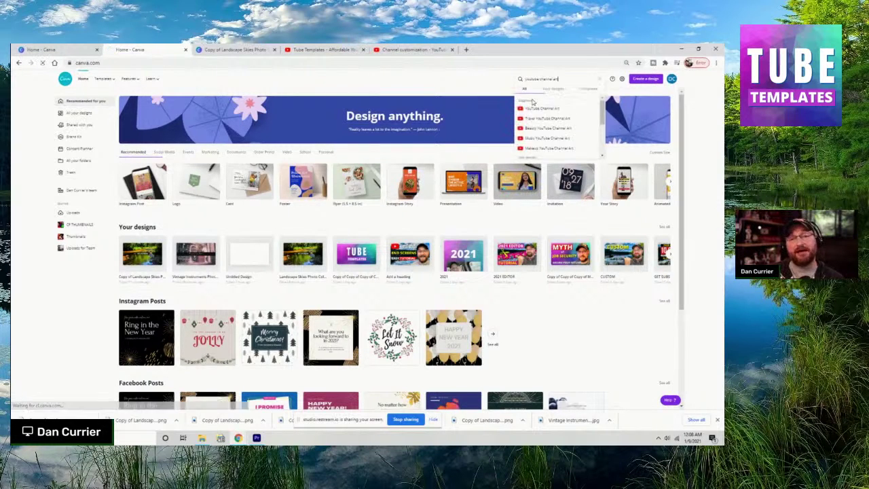
{"action": "left_click", "coordinate": [532, 103]}
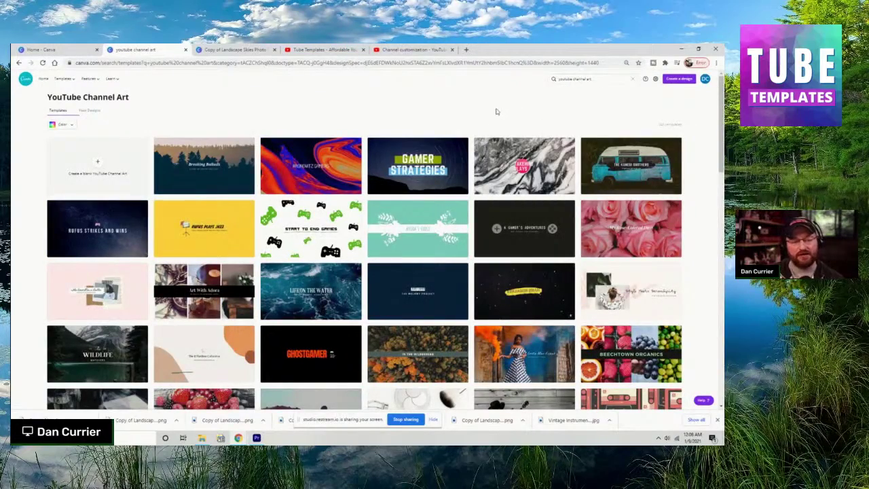
{"action": "scroll", "coordinate": [499, 112], "scroll_direction": "down", "scroll_amount": 5}
{"action": "scroll", "coordinate": [435, 248], "scroll_direction": "down", "scroll_amount": 2}
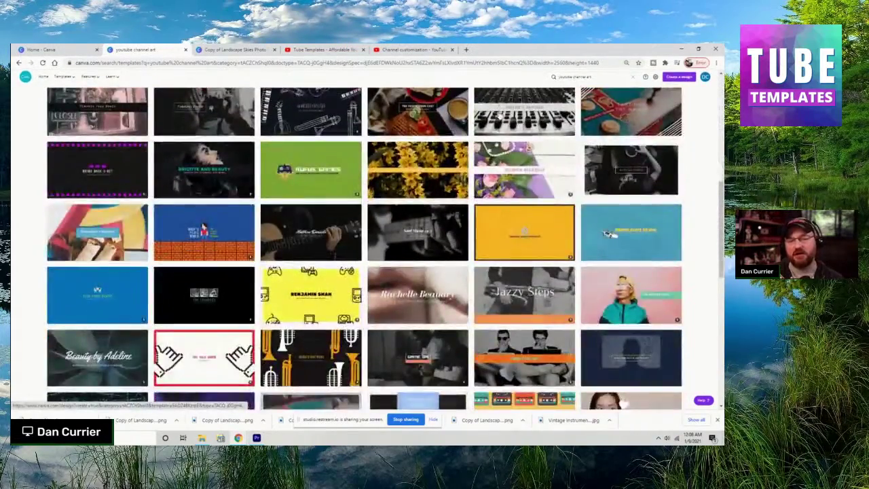
{"action": "scroll", "coordinate": [499, 115], "scroll_direction": "down", "scroll_amount": 1}
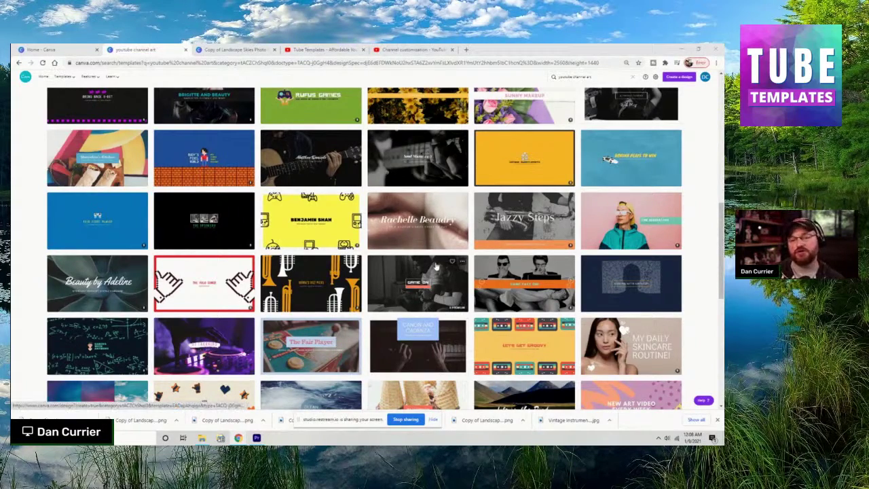
{"action": "scroll", "coordinate": [421, 269], "scroll_direction": "down", "scroll_amount": 10}
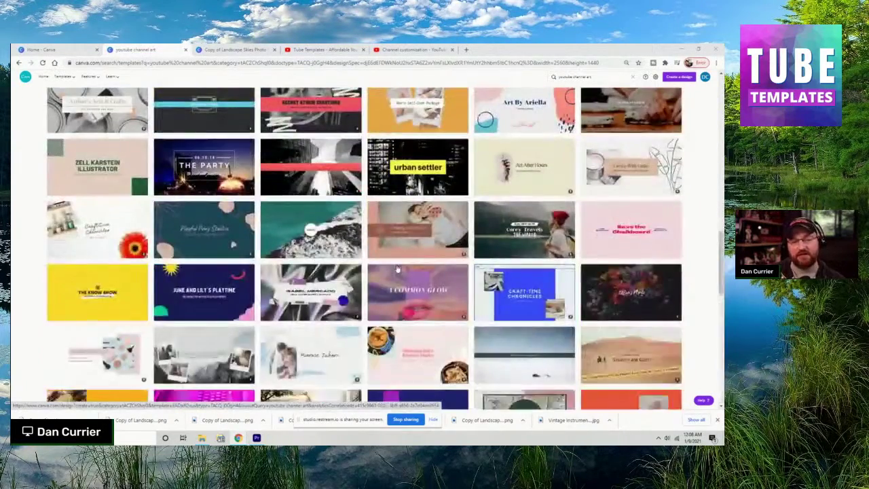
{"action": "scroll", "coordinate": [398, 269], "scroll_direction": "up", "scroll_amount": 10}
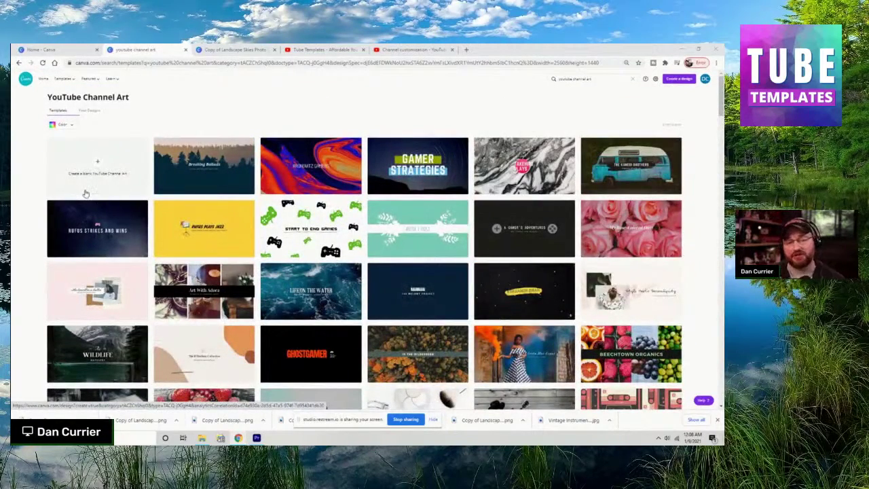
Step: Open the Start to End Games template and retitle its heading 'MY GAMING CHANNEL'
{"action": "left_click", "coordinate": [320, 229]}
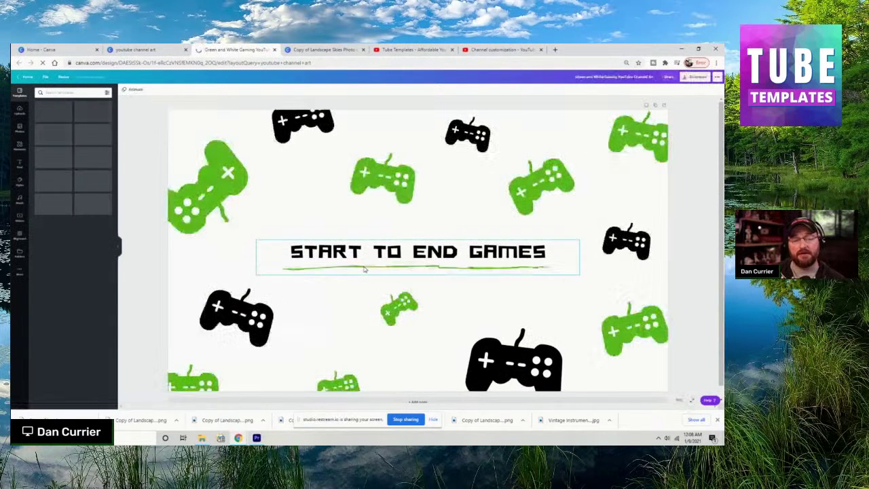
{"action": "left_click", "coordinate": [406, 252]}
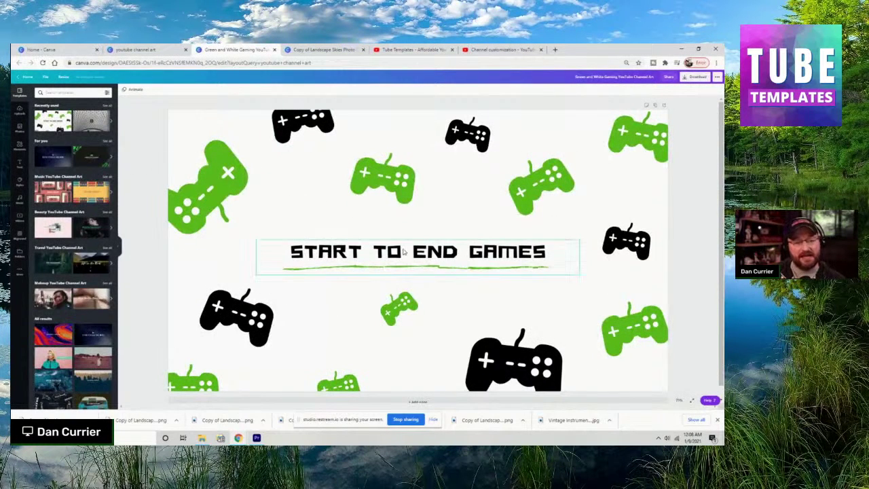
{"action": "double_click", "coordinate": [530, 253]}
{"action": "left_click_drag", "start_coordinate": [548, 252], "coordinate": [289, 253]}
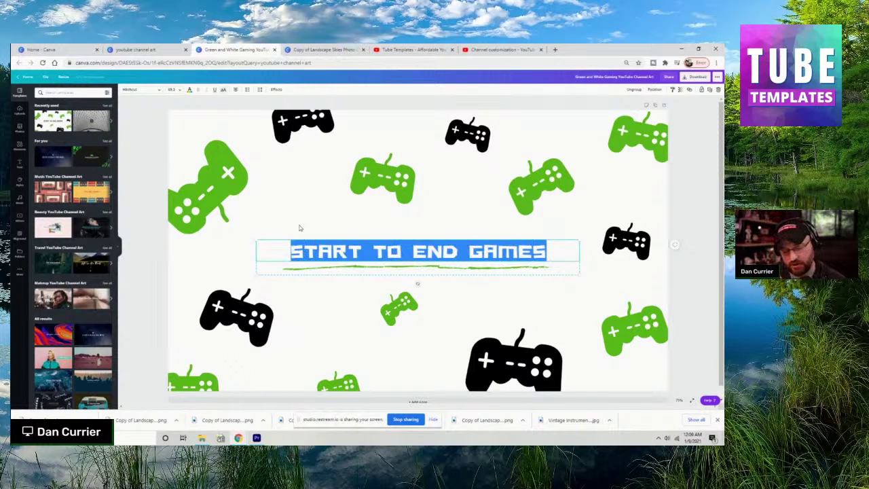
{"action": "type", "text": "MY GAME"}
{"action": "key", "text": "BackSpace"}
{"action": "type", "text": "ING CHANNEL"}
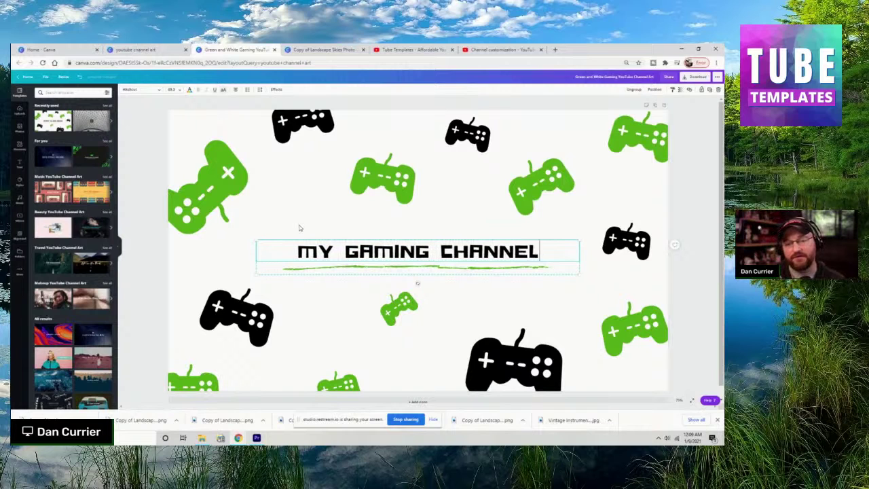
Step: Download the design as a JPG file
{"action": "left_click", "coordinate": [696, 77]}
{"action": "left_click", "coordinate": [666, 110]}
{"action": "left_click", "coordinate": [662, 127]}
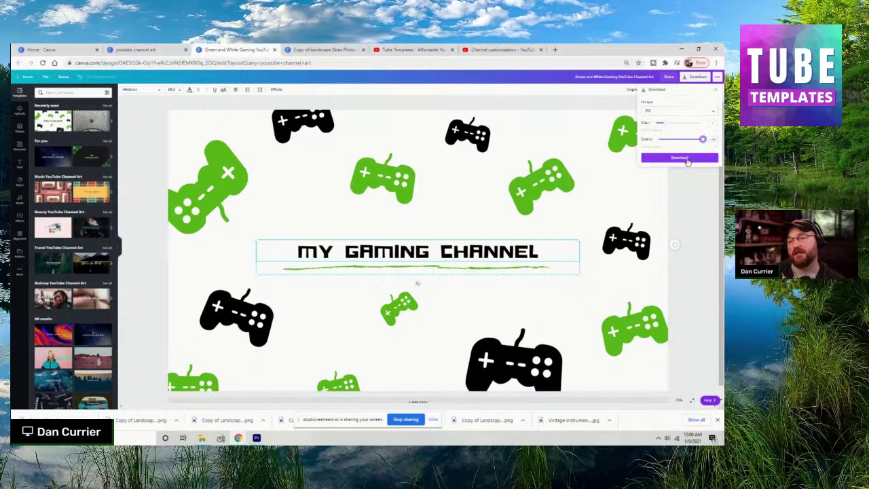
{"action": "left_click", "coordinate": [680, 157]}
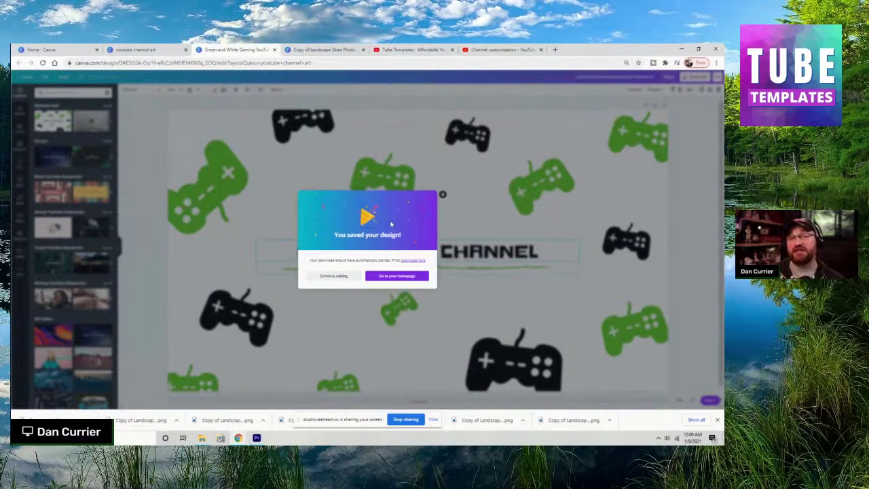
Step: Dismiss the saved message and create a blank YouTube Channel Art design from a 'youtube channel art' search
{"action": "left_click", "coordinate": [442, 195]}
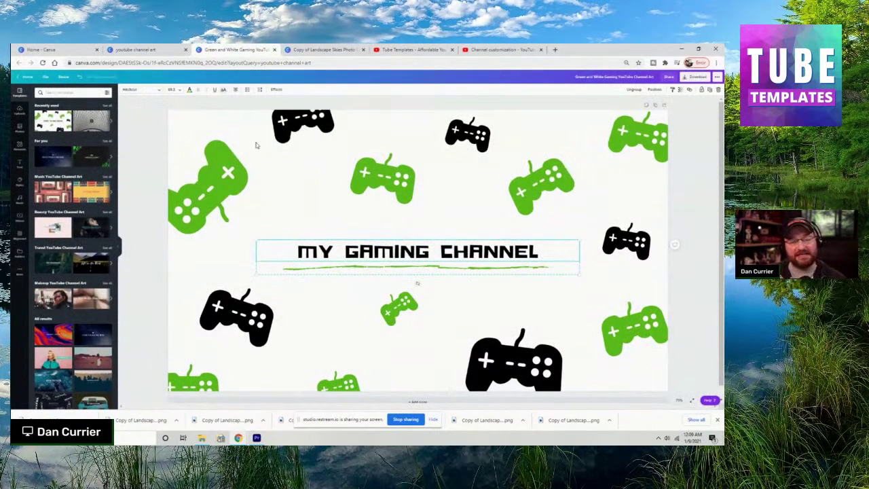
{"action": "left_click", "coordinate": [27, 76]}
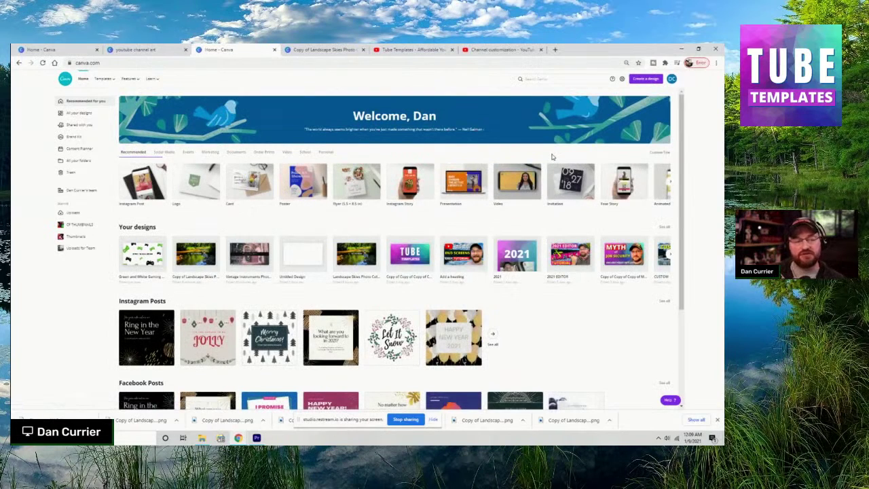
{"action": "left_click", "coordinate": [571, 79]}
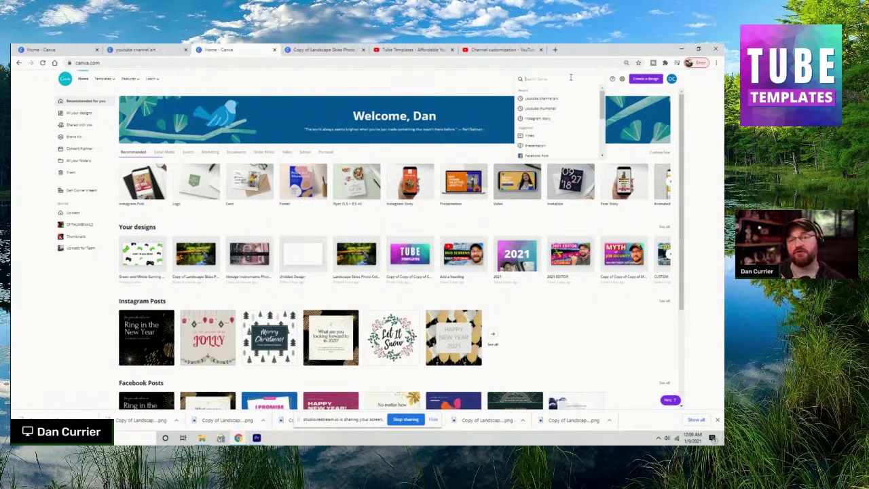
{"action": "left_click", "coordinate": [554, 99]}
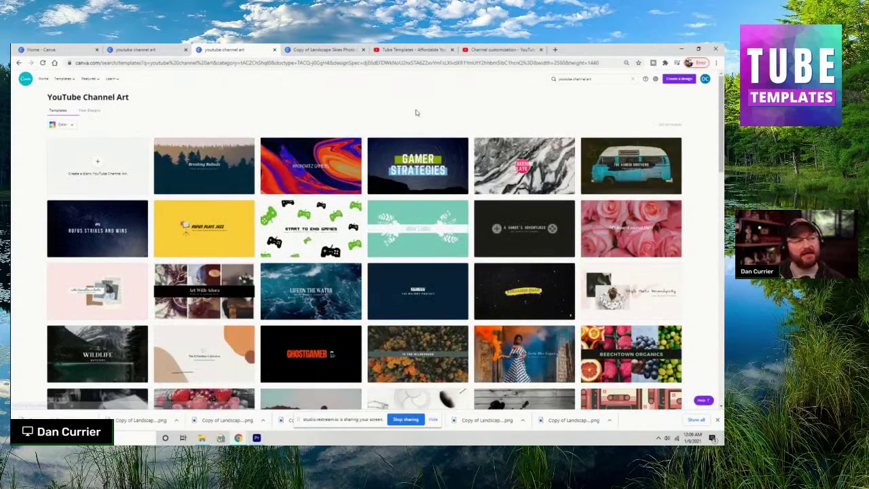
{"action": "left_click", "coordinate": [125, 176]}
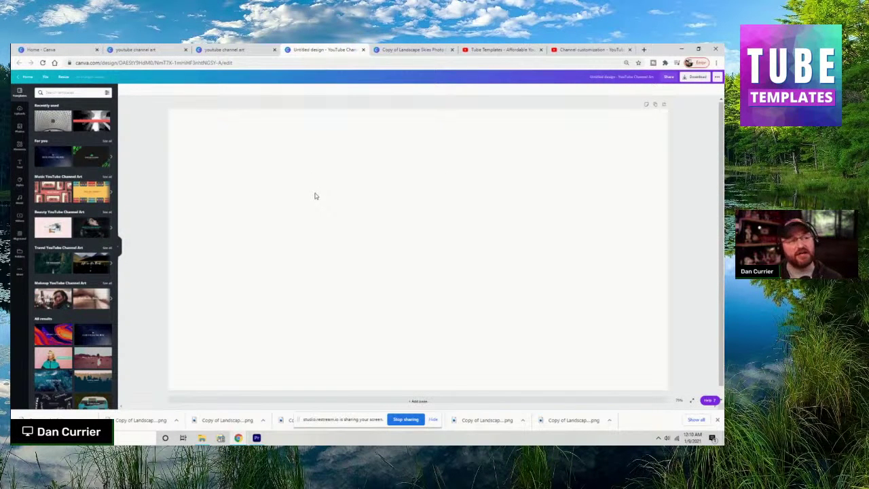
Step: Check the Resize options for the 2560 × 1440 px canvas, then close them
{"action": "left_click", "coordinate": [63, 76]}
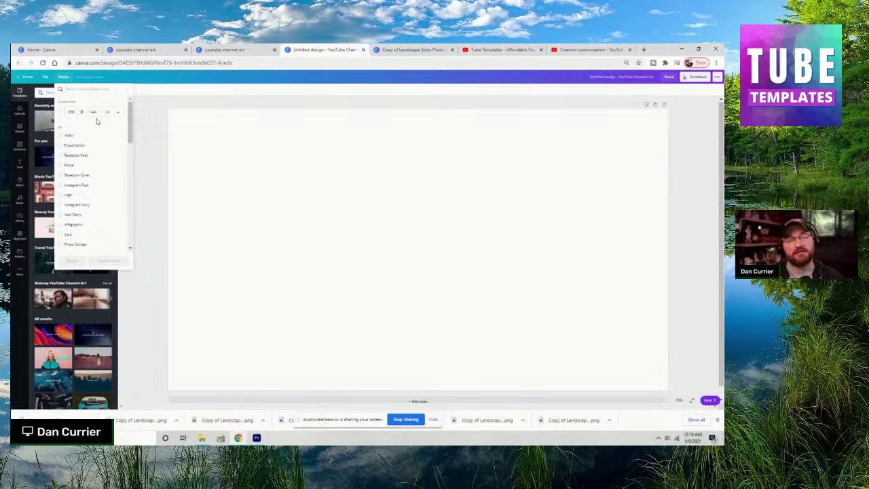
{"action": "left_click", "coordinate": [151, 158]}
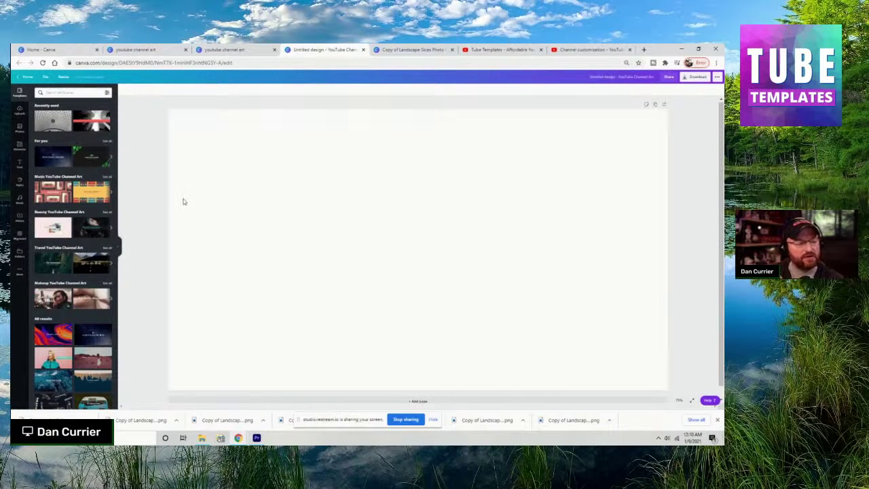
Step: Fill the whole banner with the pink, purple and teal low-poly background
{"action": "left_click", "coordinate": [19, 237]}
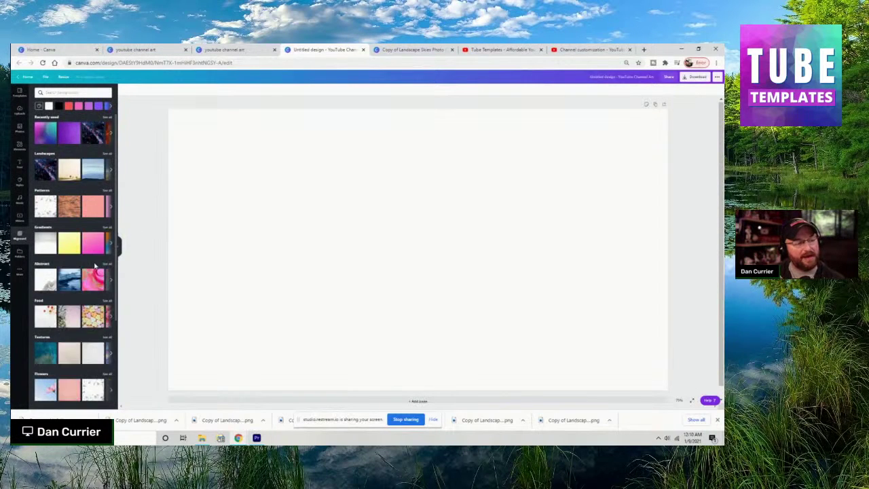
{"action": "scroll", "coordinate": [95, 266], "scroll_direction": "down", "scroll_amount": 5}
{"action": "scroll", "coordinate": [90, 250], "scroll_direction": "up", "scroll_amount": 3}
{"action": "scroll", "coordinate": [88, 251], "scroll_direction": "up", "scroll_amount": 3}
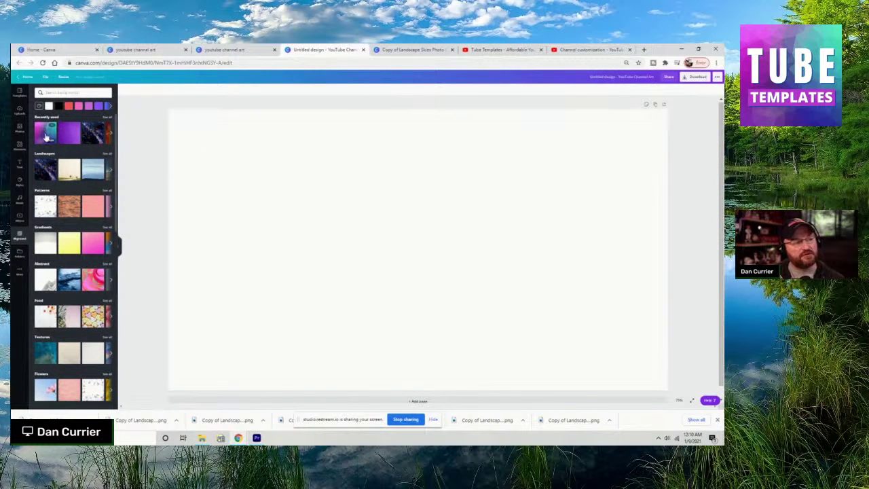
{"action": "left_click", "coordinate": [46, 135]}
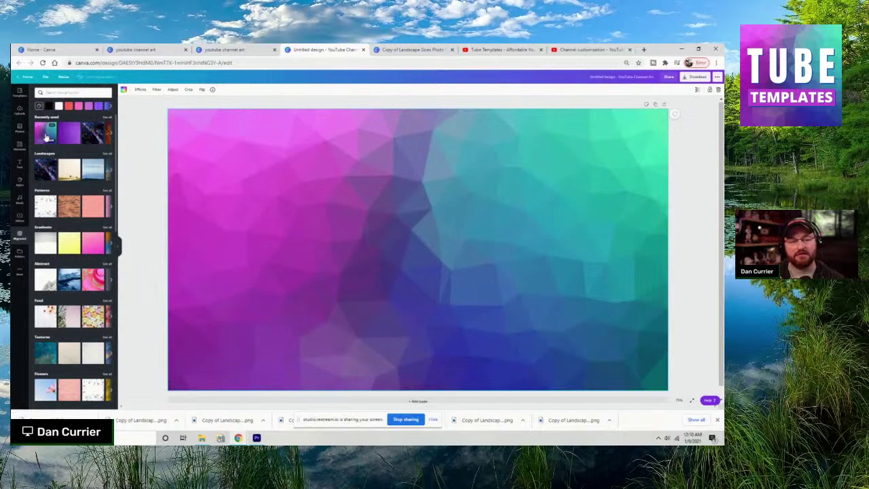
{"action": "left_click", "coordinate": [21, 113]}
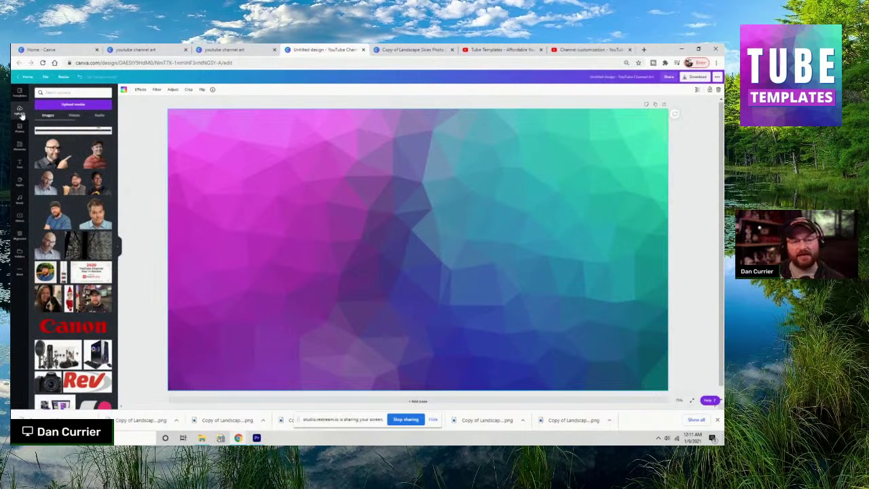
Step: Find the uploaded photo of the man in a cap and place it centred on the banner
{"action": "scroll", "coordinate": [76, 280], "scroll_direction": "down", "scroll_amount": 3}
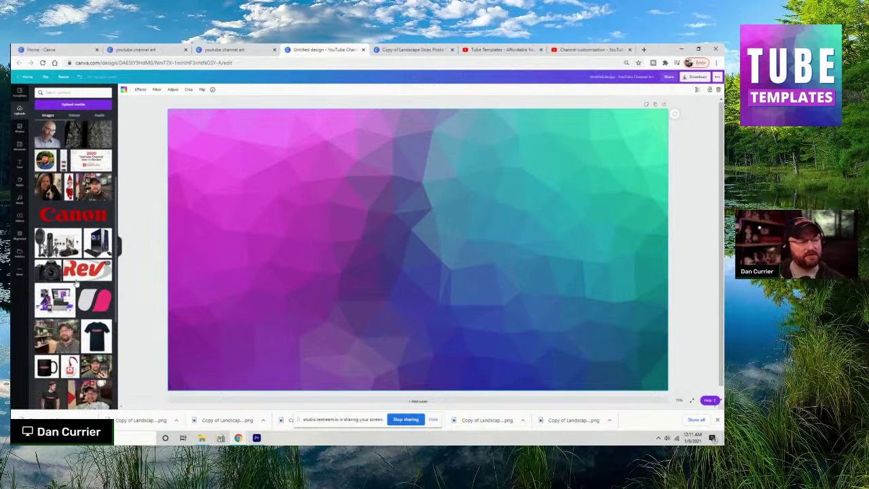
{"action": "scroll", "coordinate": [77, 282], "scroll_direction": "down", "scroll_amount": 4}
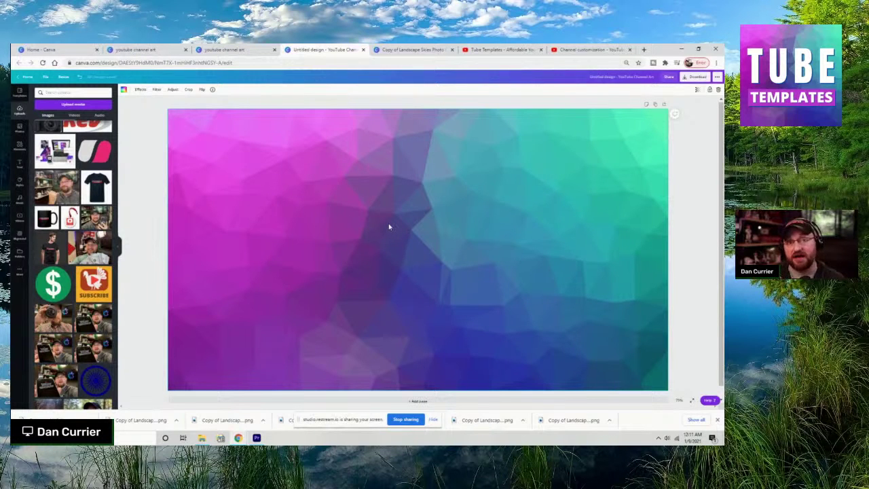
{"action": "scroll", "coordinate": [160, 271], "scroll_direction": "down", "scroll_amount": 1}
{"action": "scroll", "coordinate": [41, 280], "scroll_direction": "down", "scroll_amount": 4}
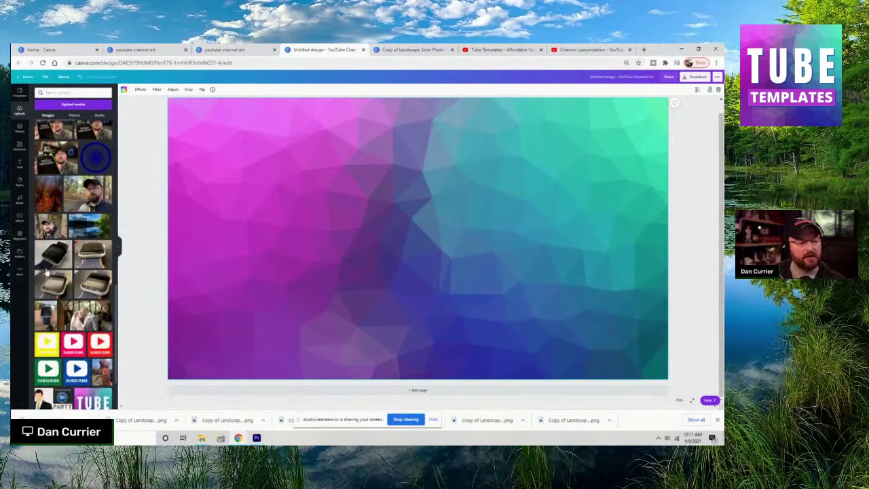
{"action": "scroll", "coordinate": [39, 281], "scroll_direction": "down", "scroll_amount": 10}
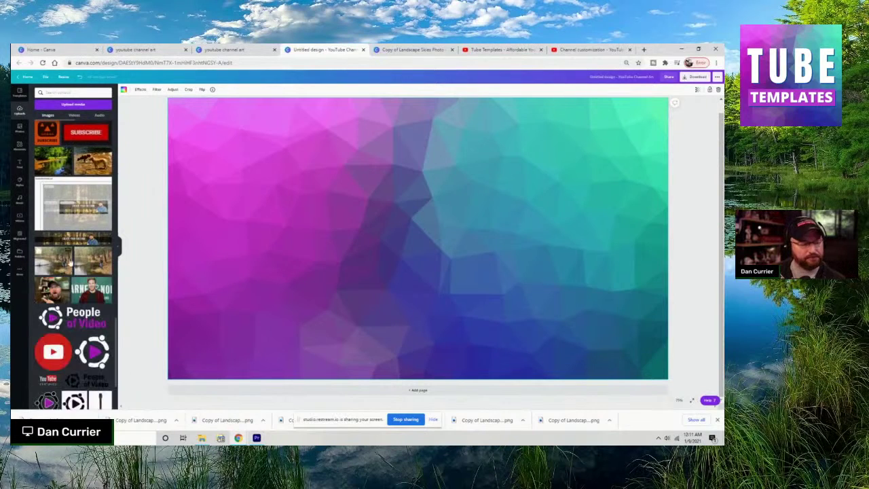
{"action": "scroll", "coordinate": [80, 257], "scroll_direction": "down", "scroll_amount": 10}
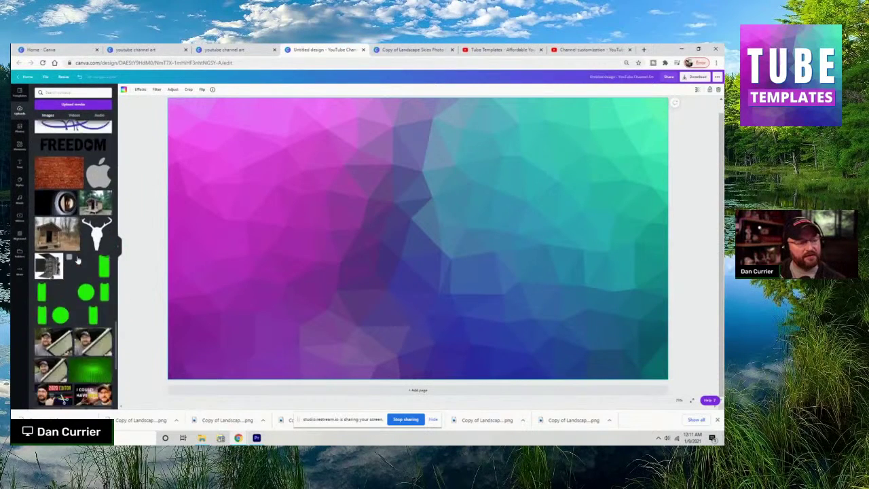
{"action": "scroll", "coordinate": [78, 261], "scroll_direction": "down", "scroll_amount": 1}
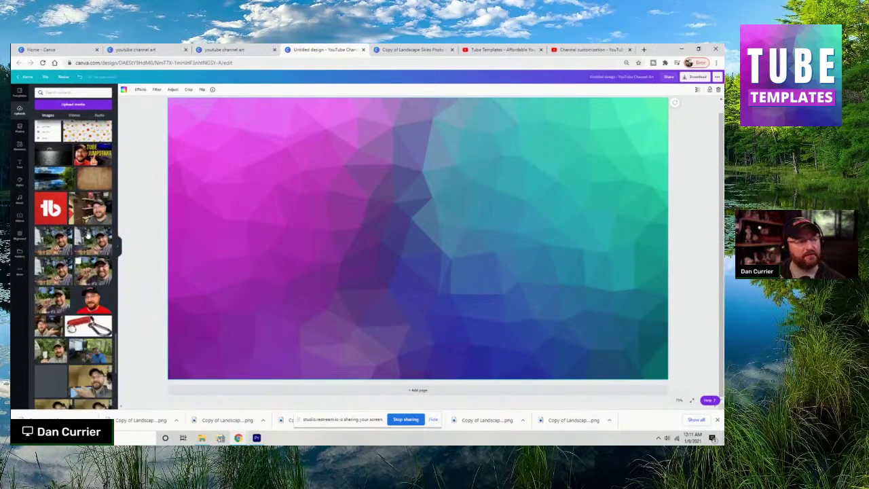
{"action": "left_click", "coordinate": [87, 228]}
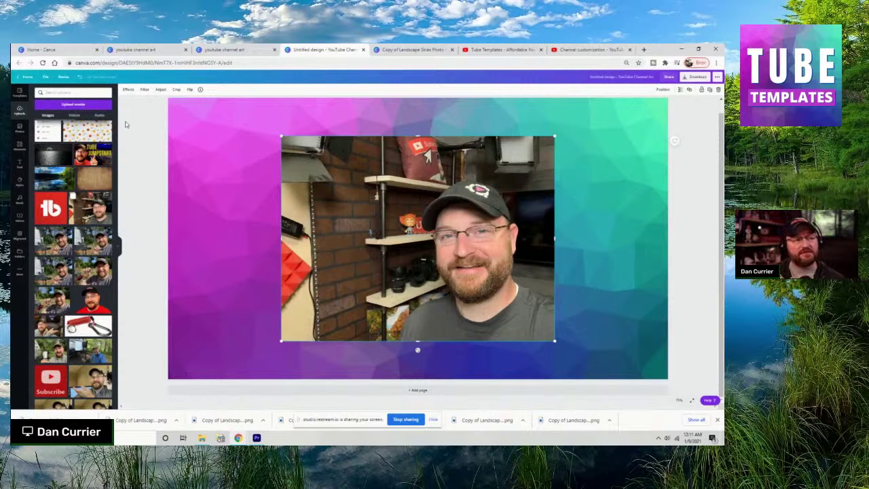
Step: Run Background Remover on the photo, move the cutout, then delete it from the canvas
{"action": "left_click", "coordinate": [128, 89]}
{"action": "left_click", "coordinate": [104, 107]}
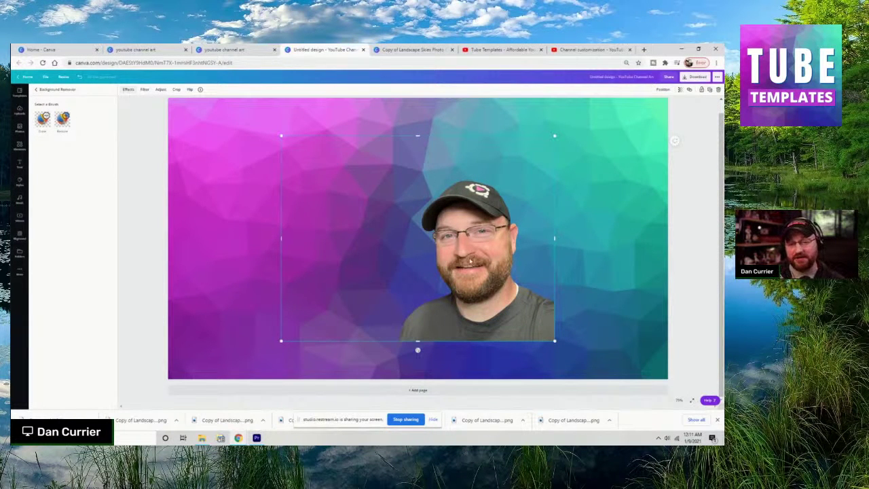
{"action": "left_click_drag", "start_coordinate": [469, 259], "coordinate": [440, 227]}
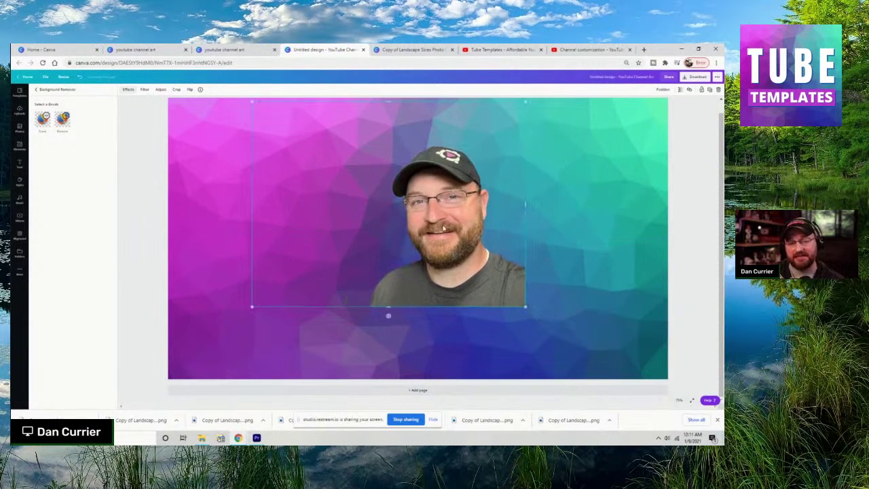
{"action": "left_click", "coordinate": [43, 120]}
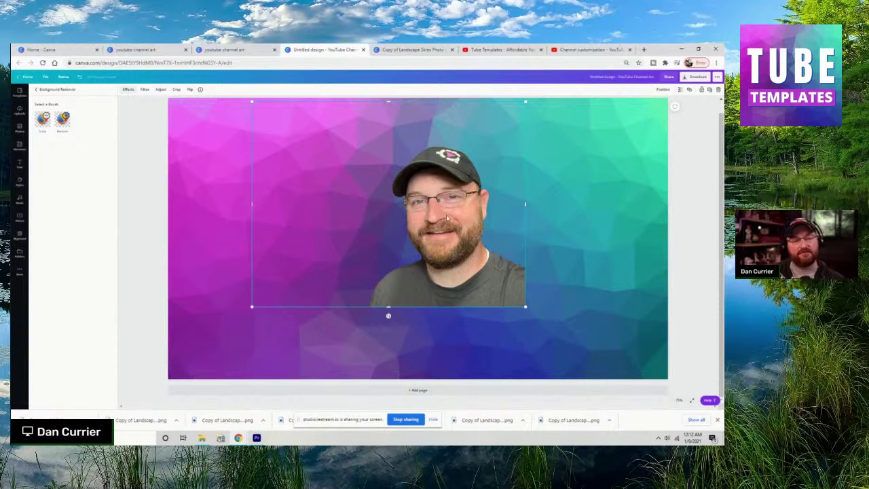
{"action": "key", "text": "Delete"}
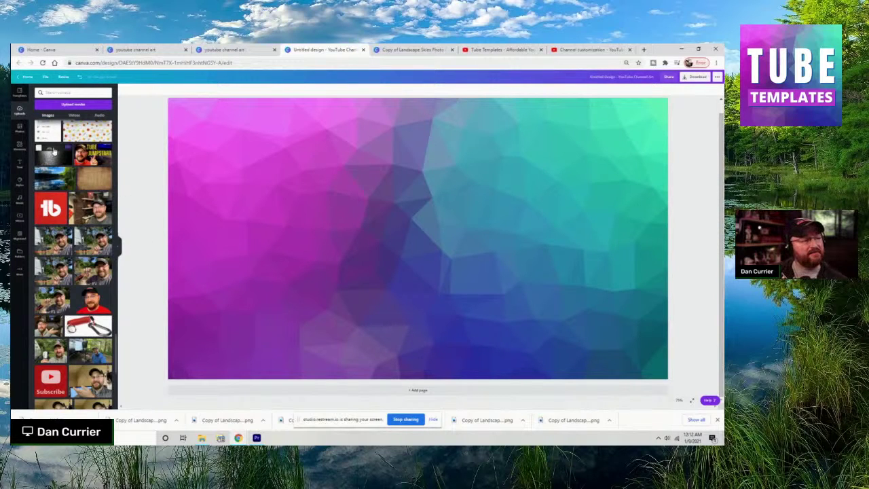
Step: Add a square from Elements and stretch it into a wide magenta rectangle
{"action": "left_click", "coordinate": [19, 144]}
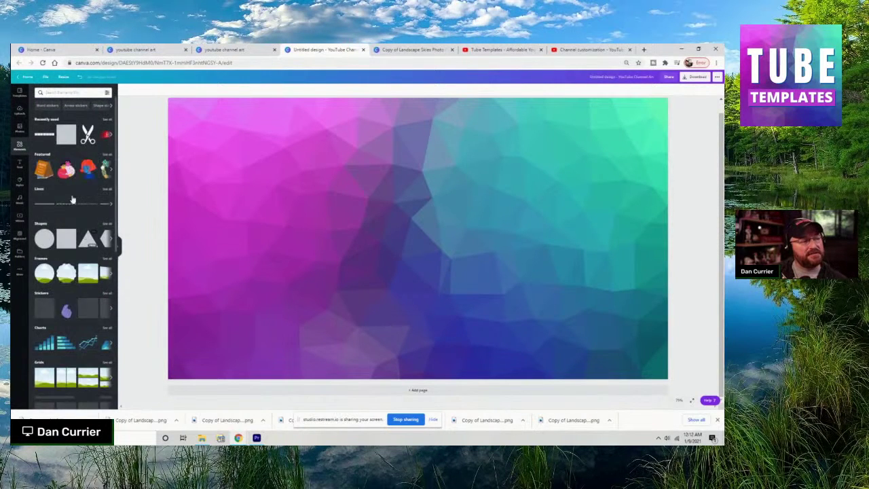
{"action": "left_click", "coordinate": [67, 140]}
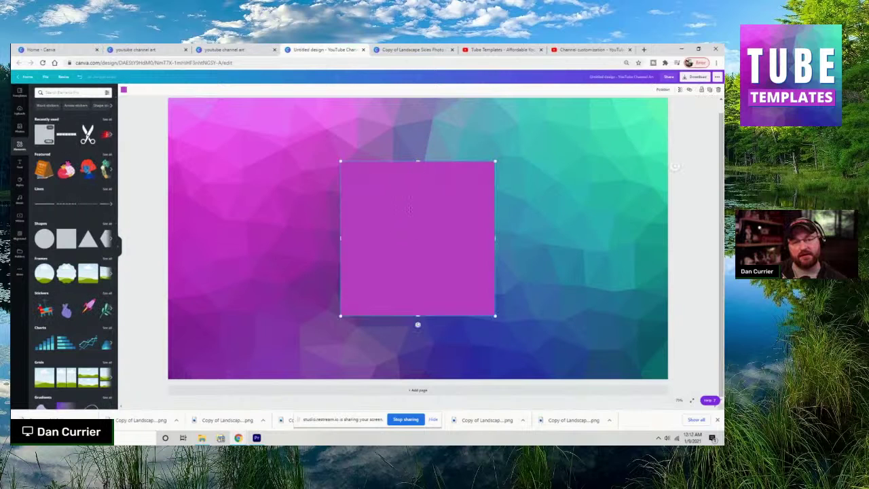
{"action": "left_click_drag", "start_coordinate": [417, 160], "coordinate": [204, 236]}
{"action": "left_click_drag", "start_coordinate": [301, 237], "coordinate": [717, 238]}
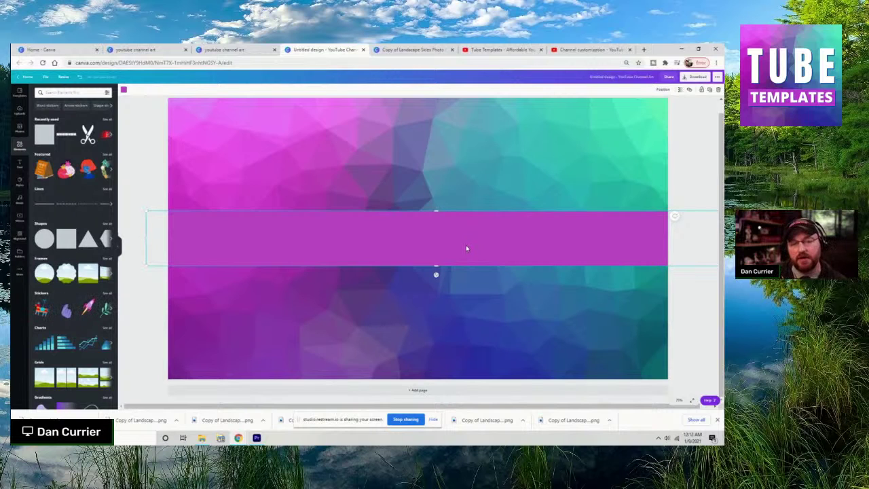
{"action": "left_click_drag", "start_coordinate": [145, 239], "coordinate": [293, 236]}
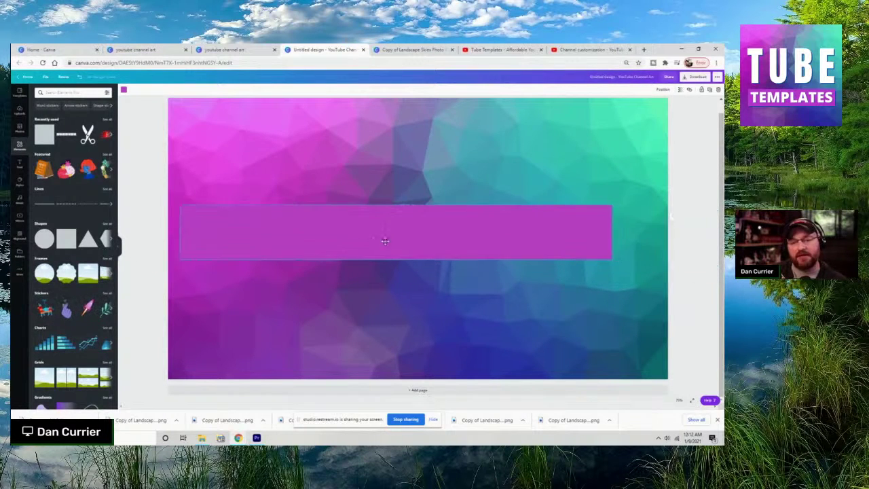
Step: Reposition and resize the rectangle so it spans the canvas from edge to edge
{"action": "left_click", "coordinate": [442, 242]}
{"action": "left_click_drag", "start_coordinate": [612, 232], "coordinate": [451, 233]}
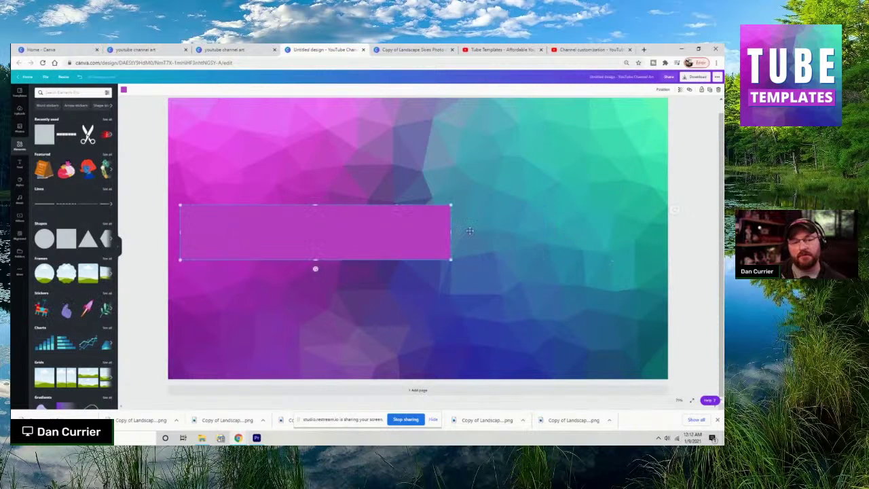
{"action": "left_click_drag", "start_coordinate": [320, 233], "coordinate": [441, 239]}
{"action": "left_click_drag", "start_coordinate": [554, 239], "coordinate": [527, 236]}
{"action": "left_click_drag", "start_coordinate": [282, 237], "coordinate": [304, 237]}
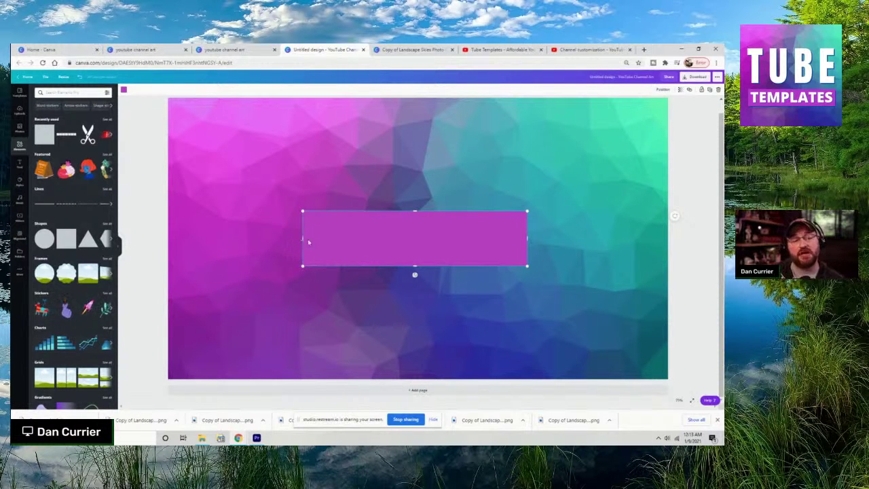
{"action": "left_click_drag", "start_coordinate": [303, 238], "coordinate": [139, 238]}
{"action": "left_click_drag", "start_coordinate": [527, 238], "coordinate": [680, 239]}
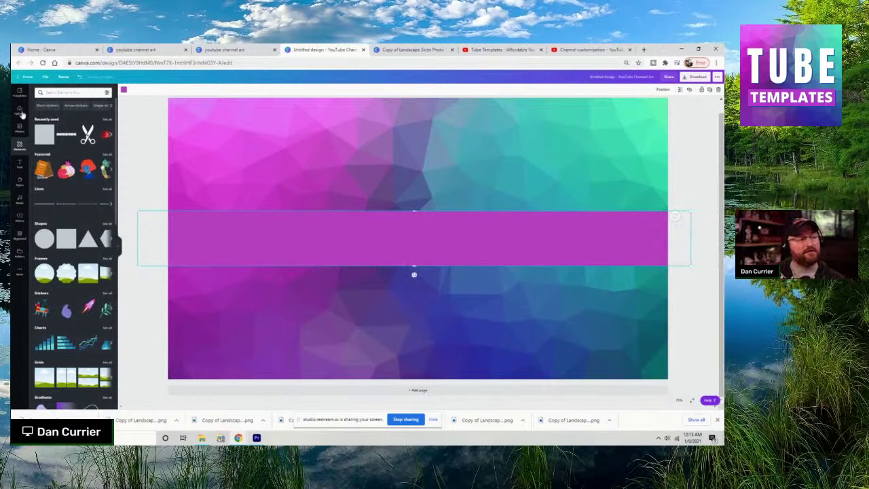
Step: Add the background-removed photo of the man from Uploads to the banner
{"action": "left_click", "coordinate": [20, 115]}
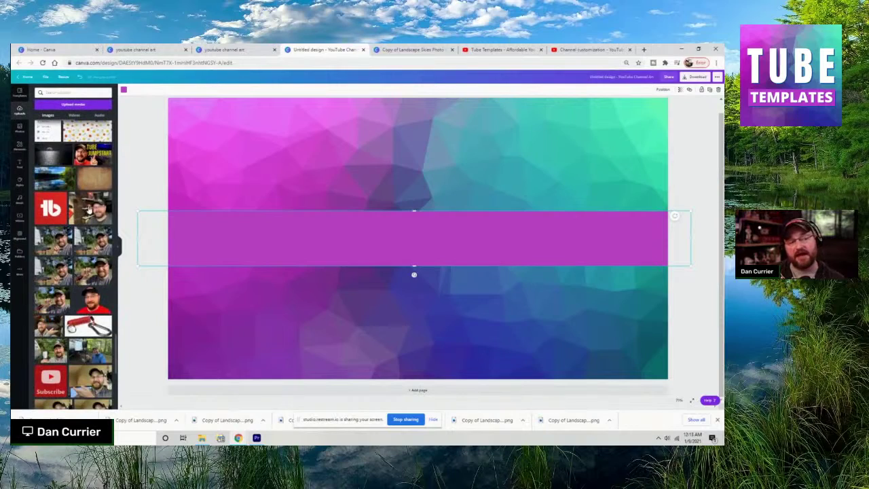
{"action": "scroll", "coordinate": [99, 235], "scroll_direction": "up", "scroll_amount": 15}
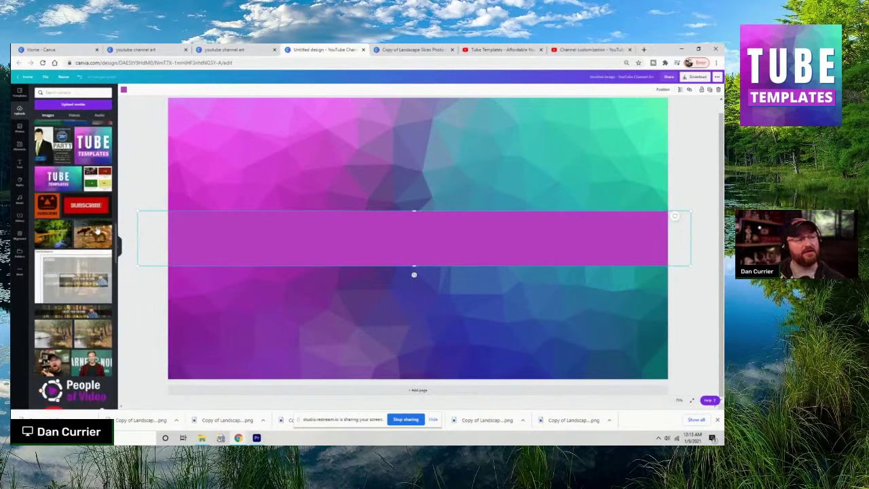
{"action": "scroll", "coordinate": [88, 231], "scroll_direction": "up", "scroll_amount": 5}
{"action": "right_click", "coordinate": [87, 201]}
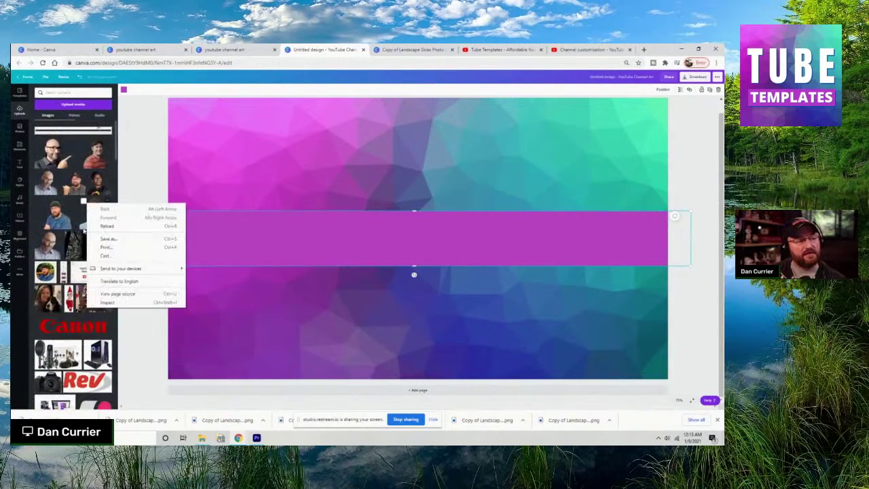
{"action": "key", "text": "Escape"}
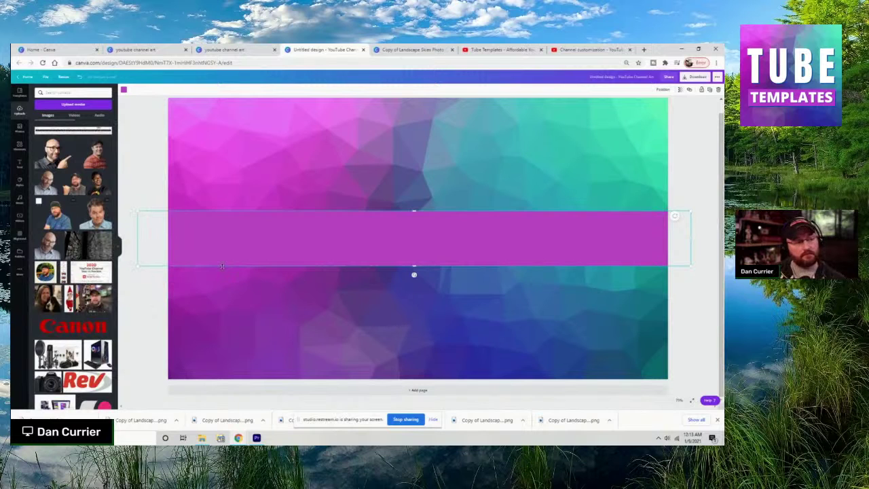
{"action": "left_click", "coordinate": [59, 219]}
Step: Shrink the man's photo and place it on the right side of the magenta band
{"action": "left_click_drag", "start_coordinate": [401, 286], "coordinate": [474, 263]}
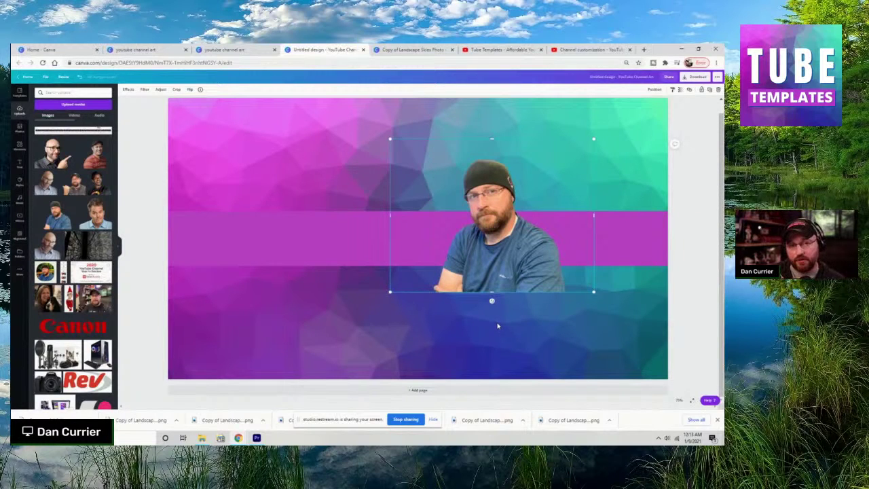
{"action": "left_click_drag", "start_coordinate": [402, 294], "coordinate": [502, 230]}
{"action": "left_click_drag", "start_coordinate": [541, 206], "coordinate": [510, 255]}
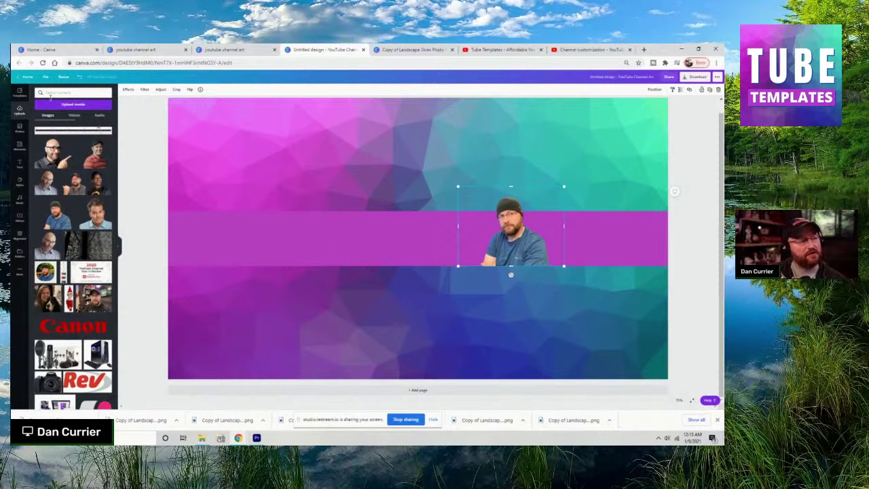
Step: Add a heading text box reading 'My Channel' to the banner
{"action": "left_click", "coordinate": [23, 167]}
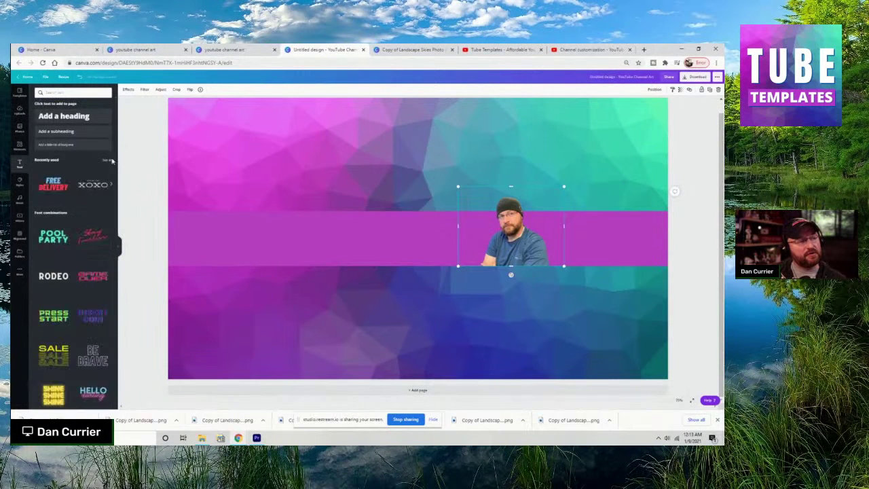
{"action": "left_click", "coordinate": [71, 117]}
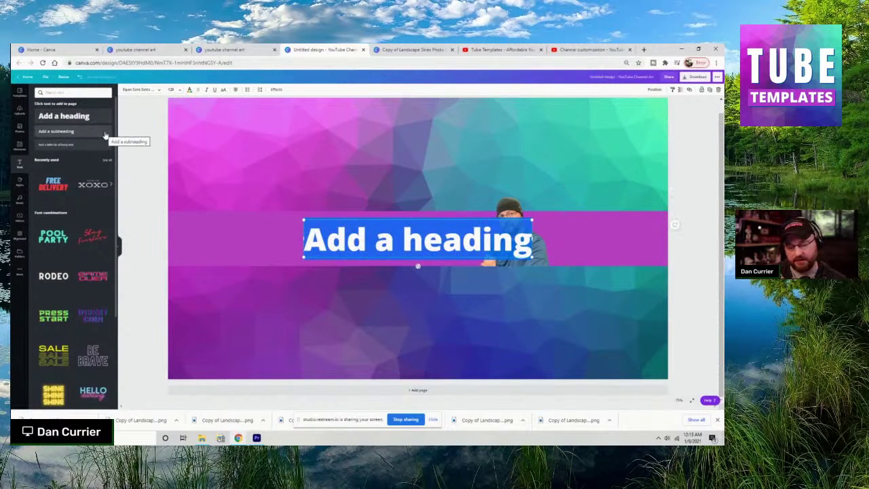
{"action": "type", "text": "My Channel"}
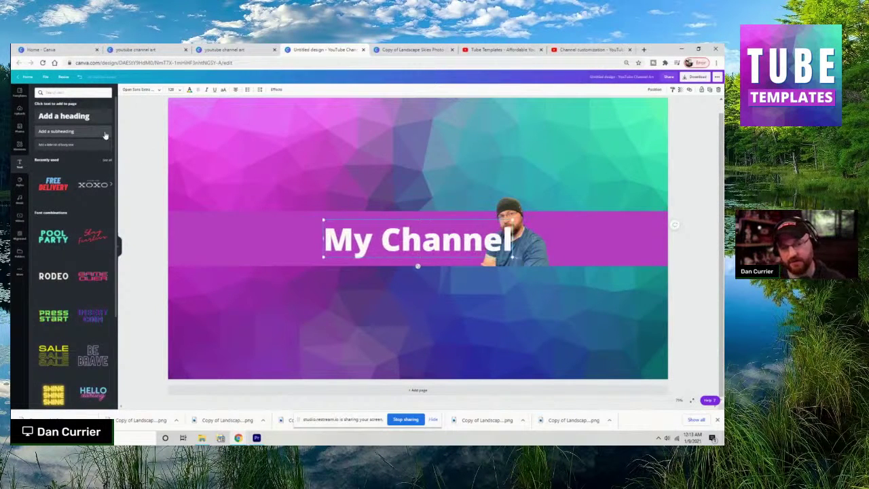
Step: Scale the heading onto the band's centre and shrink the photo beside it
{"action": "left_click_drag", "start_coordinate": [323, 257], "coordinate": [391, 245]}
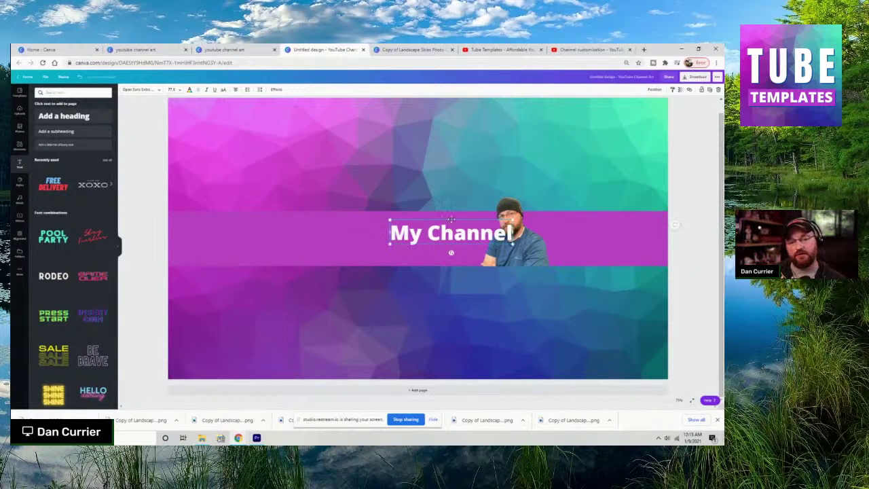
{"action": "left_click_drag", "start_coordinate": [450, 219], "coordinate": [419, 225]}
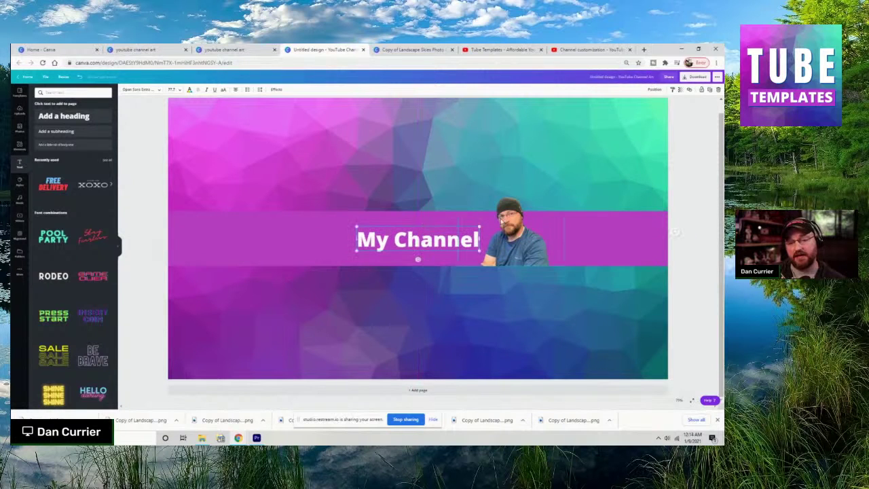
{"action": "left_click", "coordinate": [511, 231]}
{"action": "left_click_drag", "start_coordinate": [563, 186], "coordinate": [492, 237]}
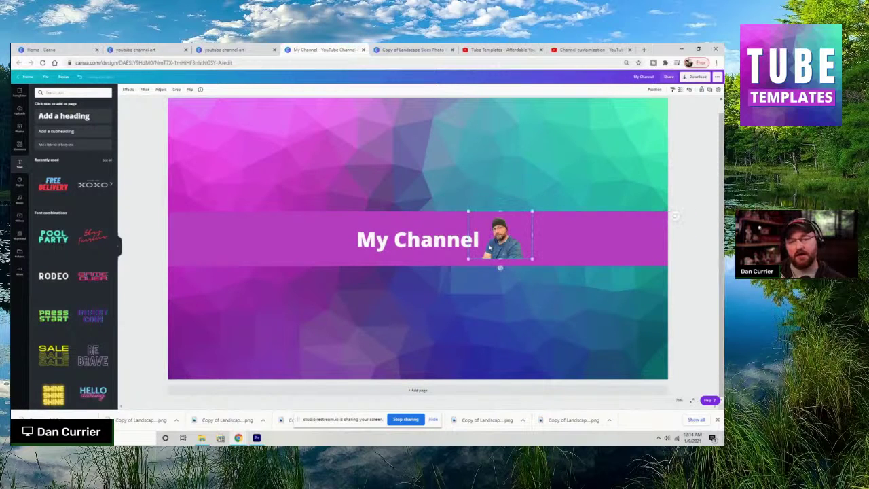
Step: Deselect the photo to view the finished My Channel banner
{"action": "left_click", "coordinate": [141, 145]}
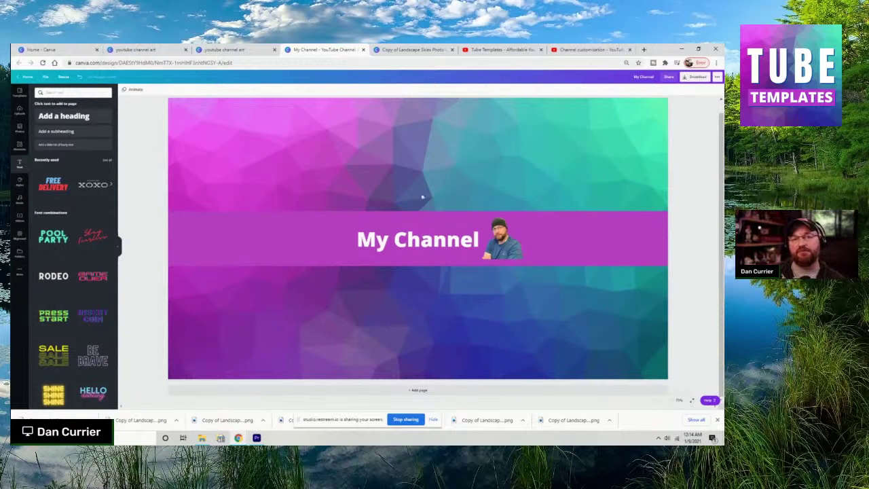
Step: Switch to YouTube Studio and go to your channel page from the account menu
{"action": "left_click", "coordinate": [590, 50]}
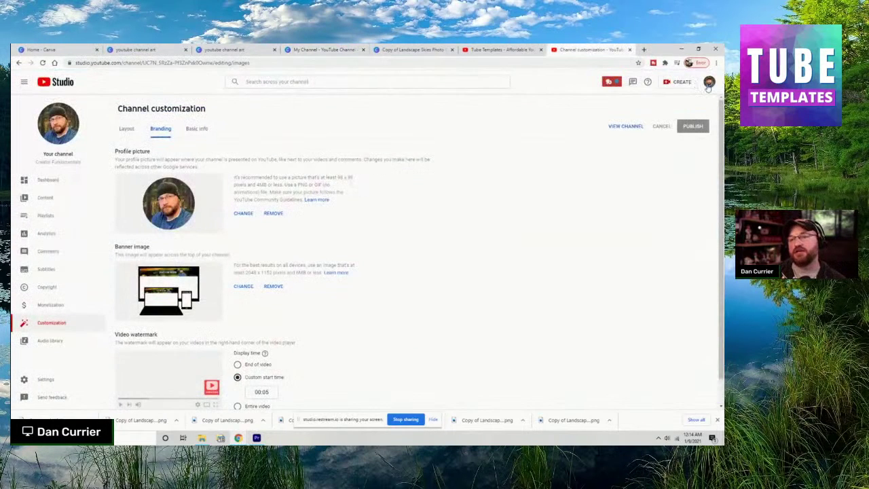
{"action": "left_click", "coordinate": [708, 81]}
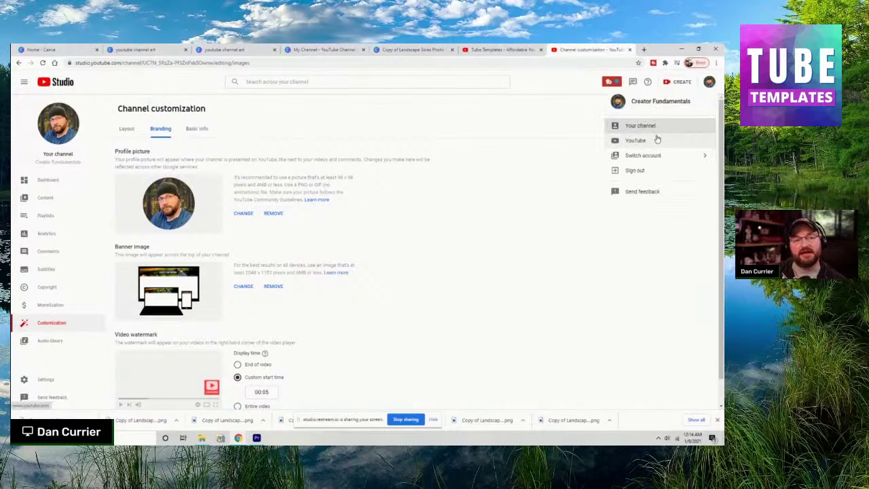
{"action": "left_click", "coordinate": [653, 129]}
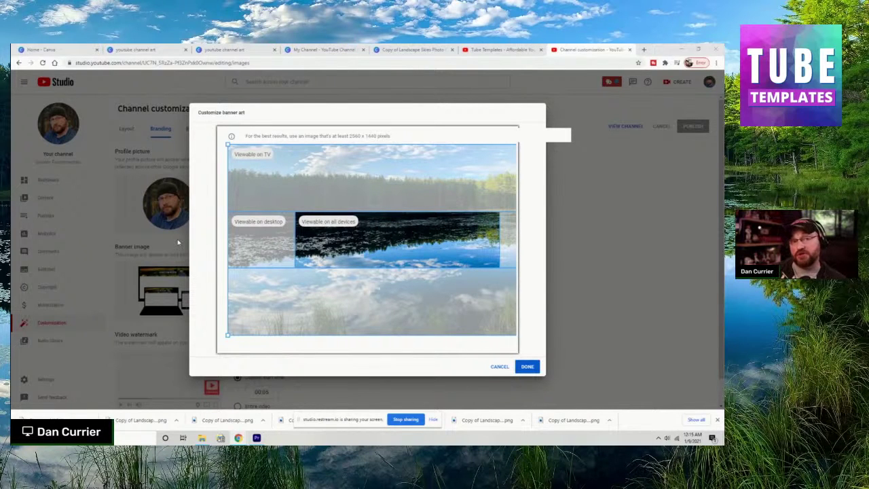
Step: Select the banner crop frame, then shrink and reposition it to test the crop
{"action": "left_click", "coordinate": [327, 226]}
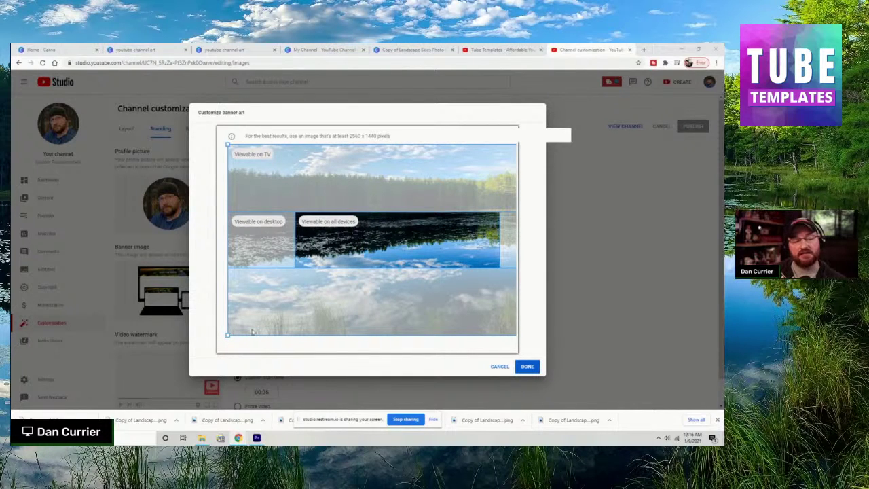
{"action": "left_click_drag", "start_coordinate": [230, 333], "coordinate": [260, 316]}
{"action": "left_click_drag", "start_coordinate": [321, 301], "coordinate": [284, 285]}
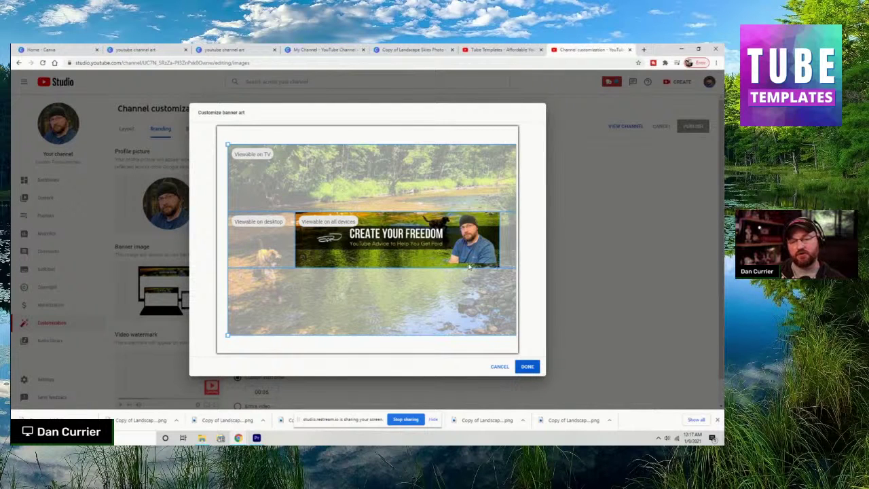
Step: Shrink the crop frame, shift it left, then cancel the banner art dialog
{"action": "left_click_drag", "start_coordinate": [228, 335], "coordinate": [248, 325]}
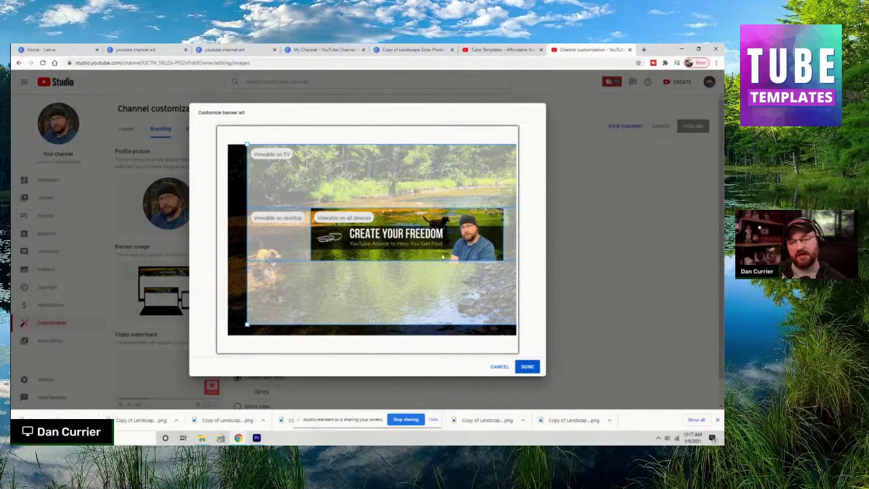
{"action": "left_click_drag", "start_coordinate": [471, 271], "coordinate": [463, 272]}
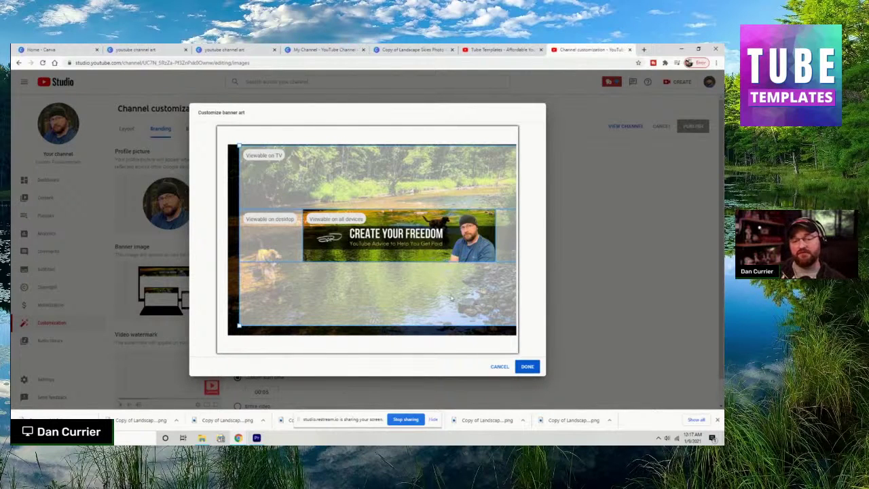
{"action": "left_click", "coordinate": [500, 367]}
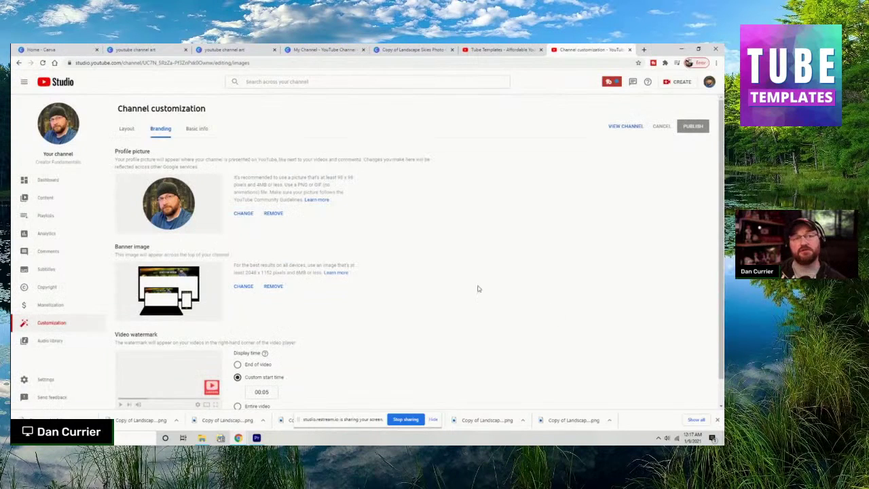
Step: Return to the Canva design and enlarge the man's photo slightly beside the heading
{"action": "left_click", "coordinate": [325, 50]}
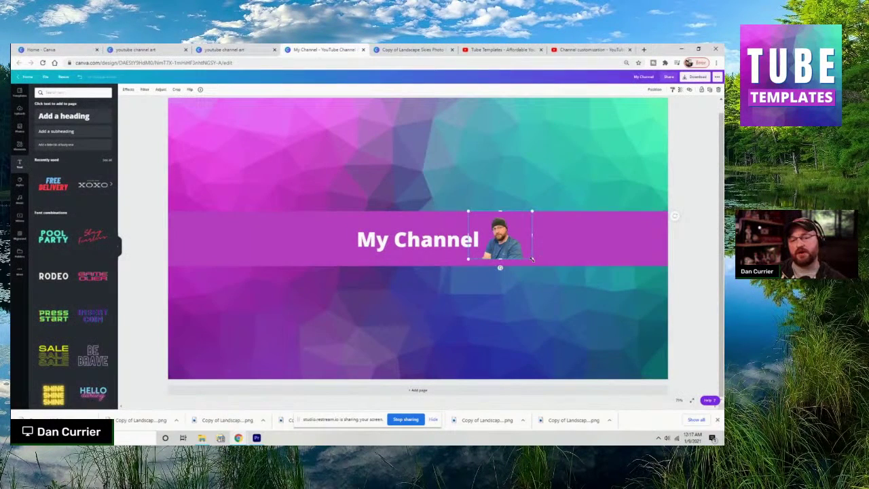
{"action": "mouse_move", "coordinate": [533, 258]}
{"action": "left_mouse_down"}
{"action": "mouse_move", "coordinate": [529, 270]}
{"action": "mouse_move", "coordinate": [536, 266]}
{"action": "left_mouse_up"}
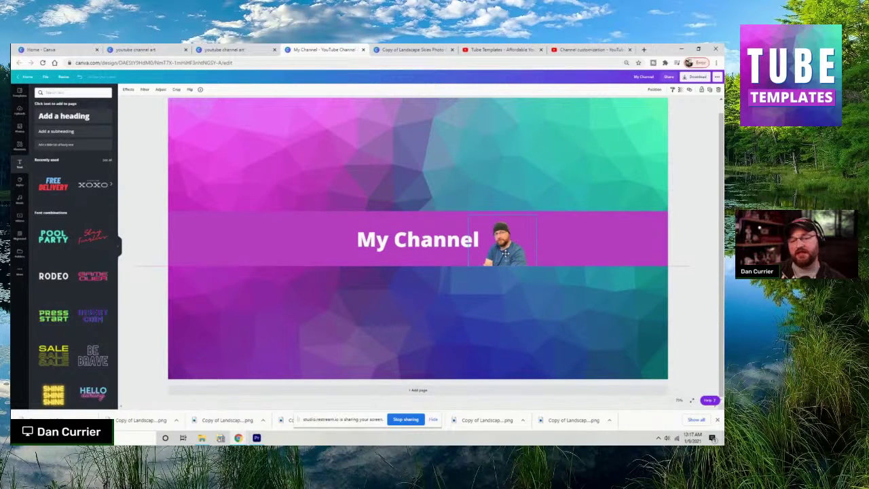
{"action": "left_click", "coordinate": [506, 253]}
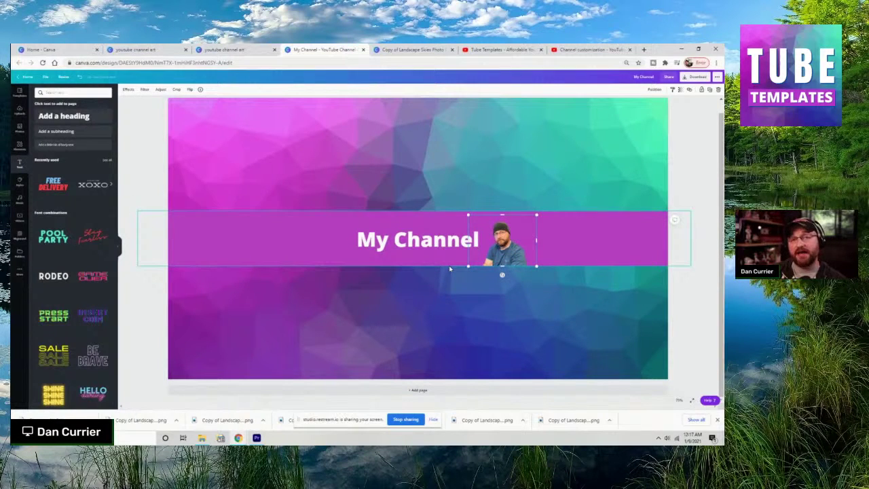